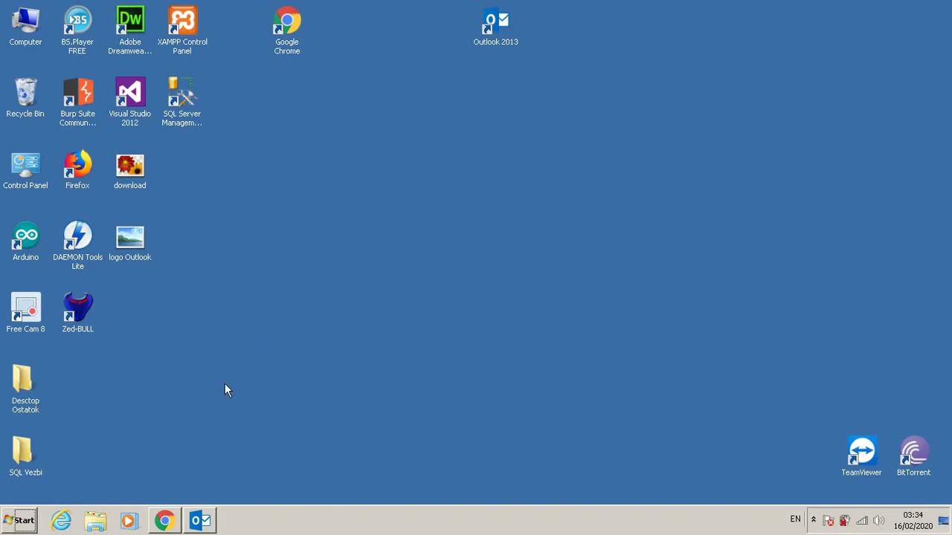
Switch Google Account's Allow less secure apps to ON, then return to the Gmail security alert
left_click(164, 521)
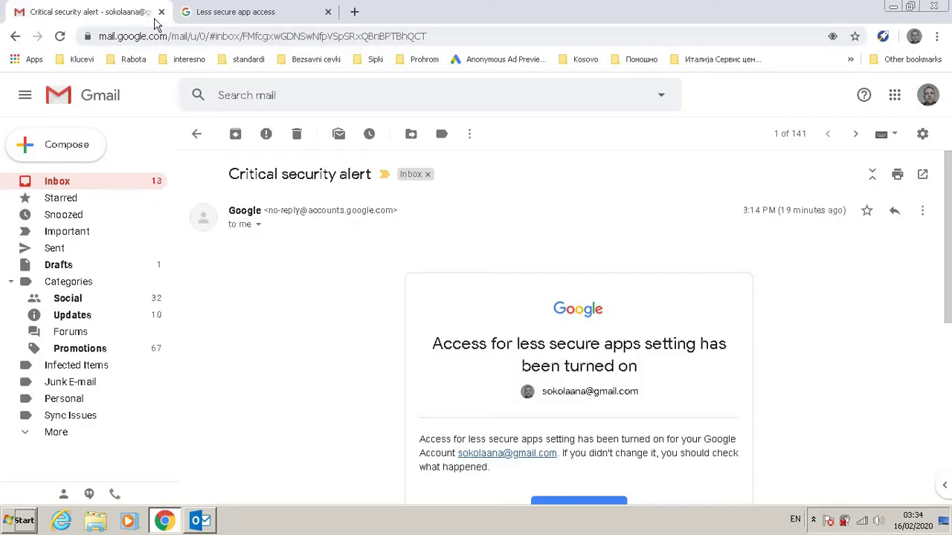
left_click(223, 13)
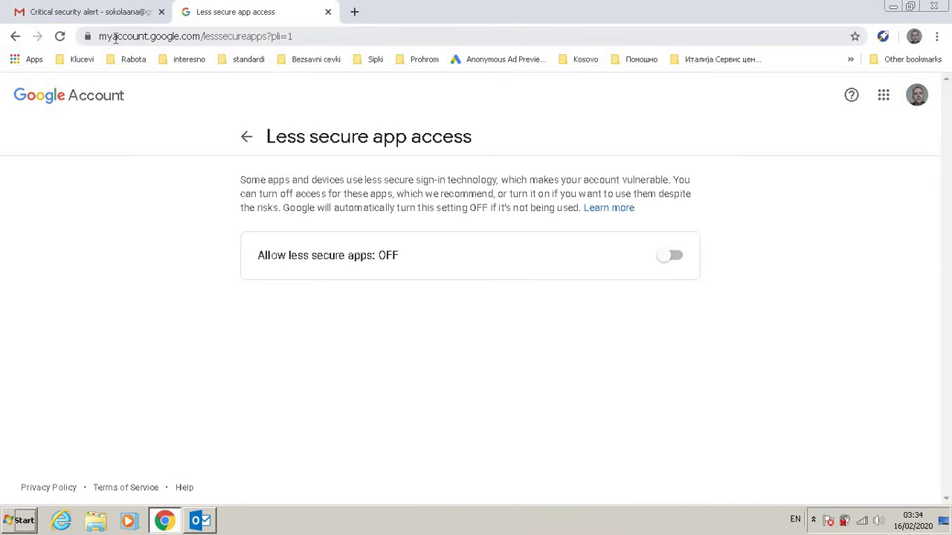
left_click(296, 37)
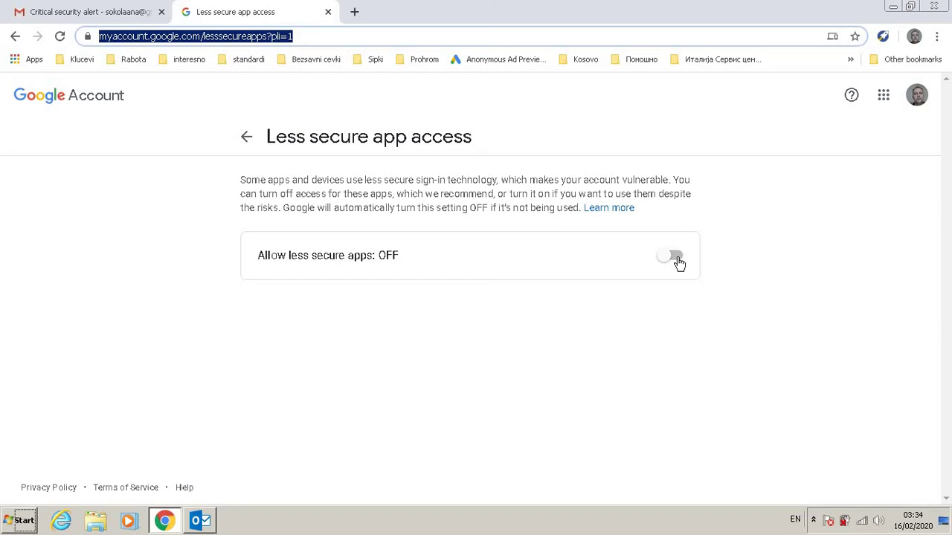
left_click(674, 257)
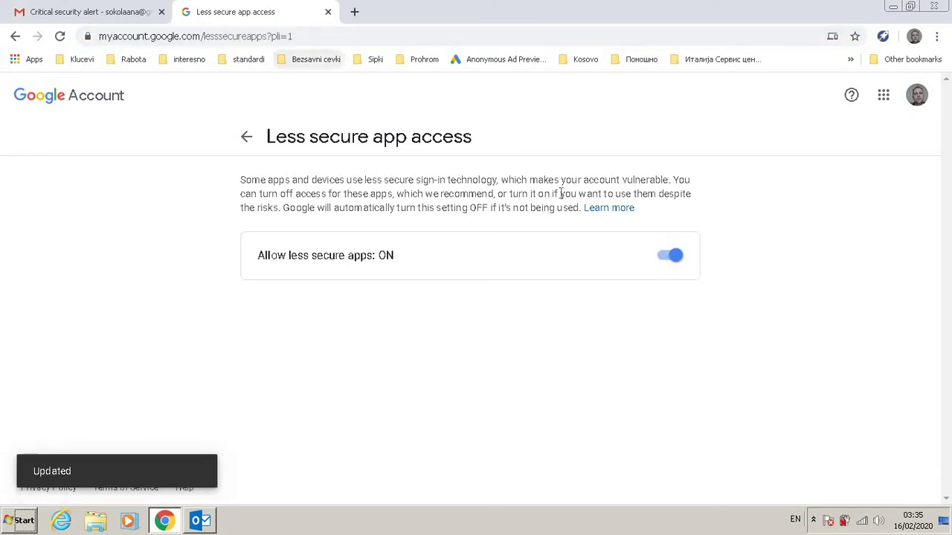
left_click(106, 11)
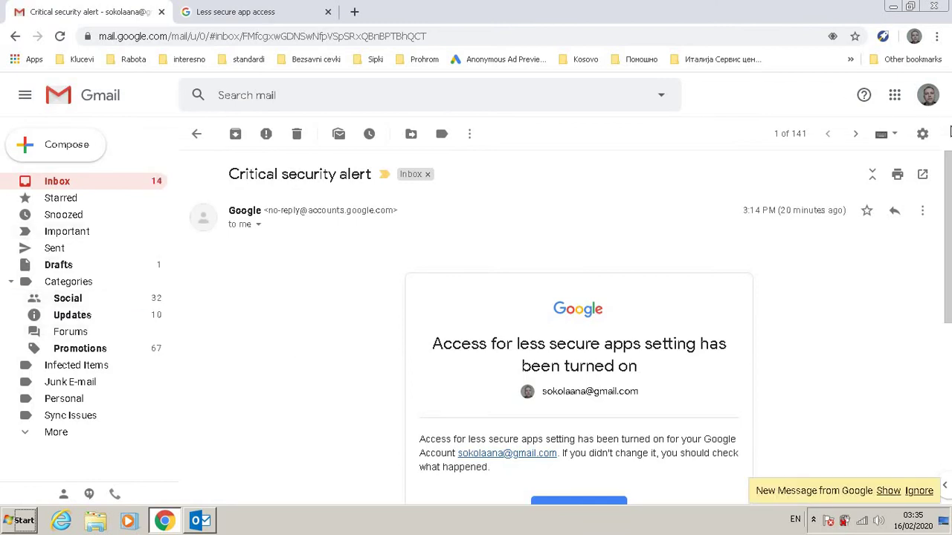
Verify IMAP is enabled under Gmail's Forwarding and POP/IMAP settings, then return to the inbox and Outlook
left_click(922, 134)
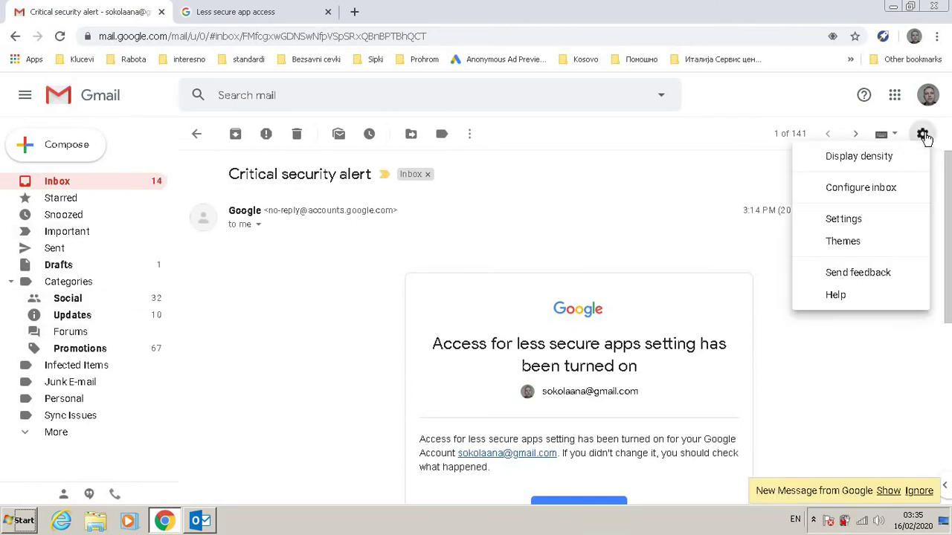
left_click(848, 223)
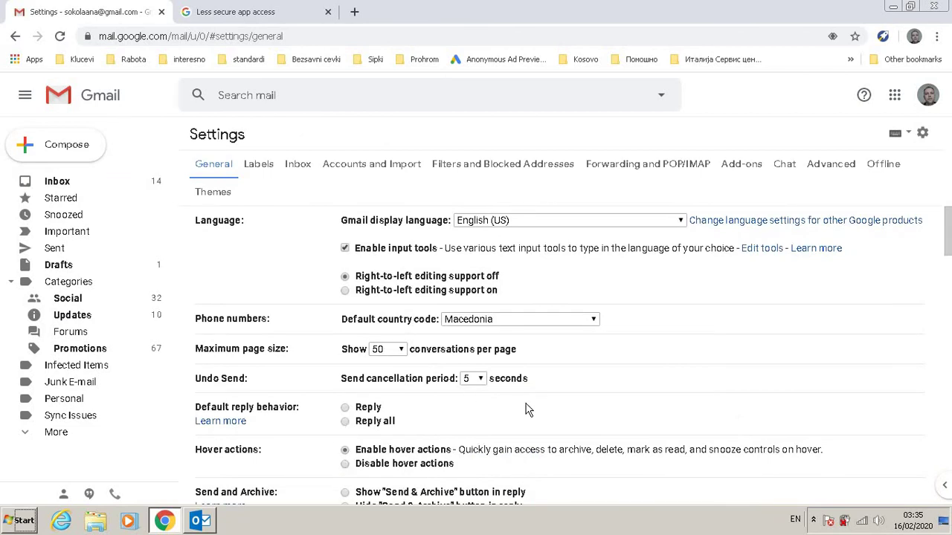
left_click(636, 167)
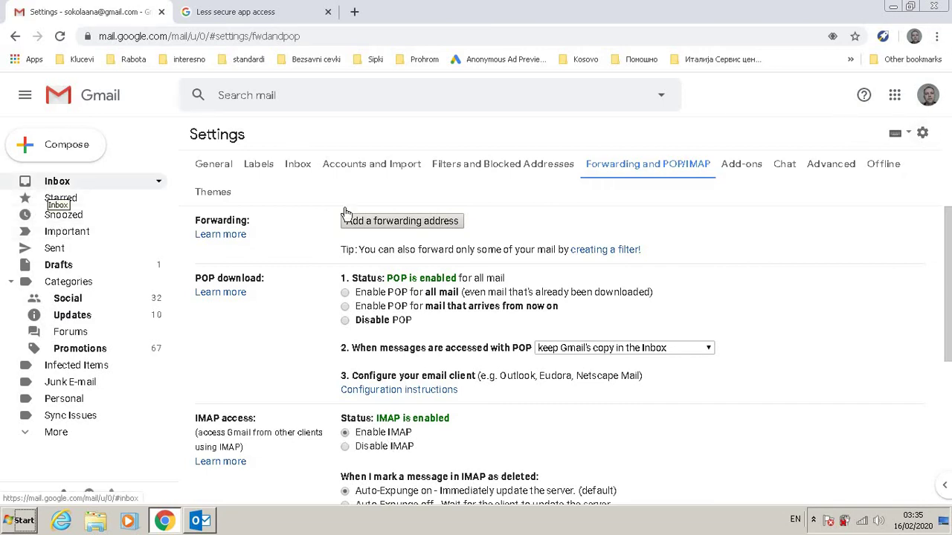
scroll(948, 363, "down", 4)
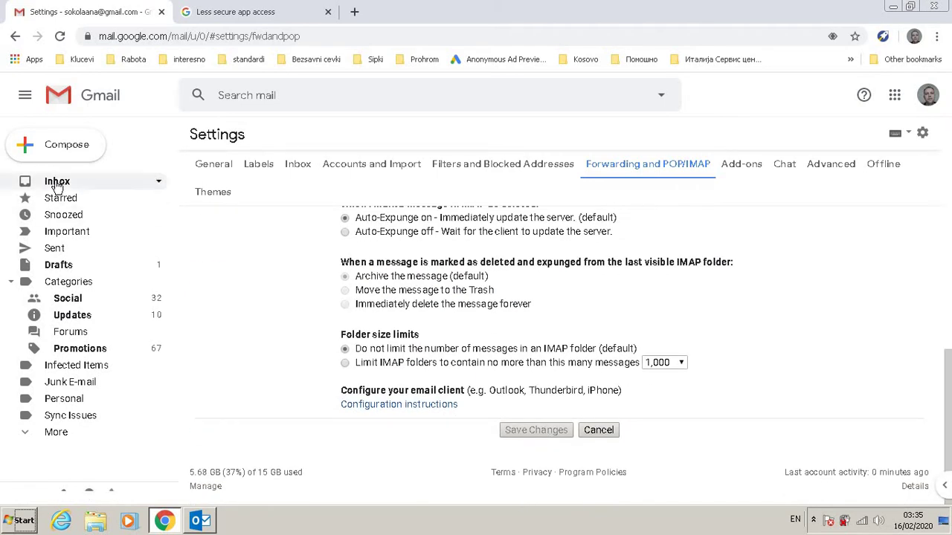
left_click(88, 185)
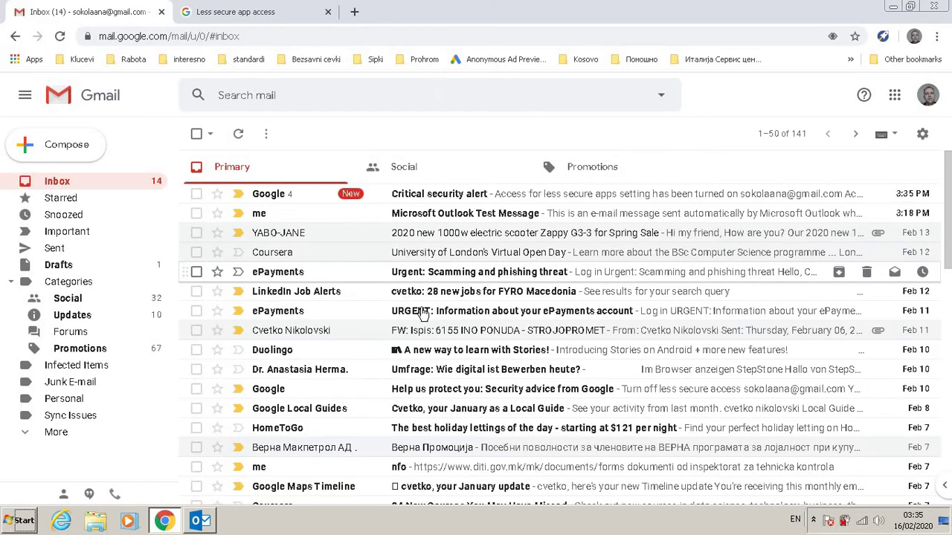
left_click(200, 521)
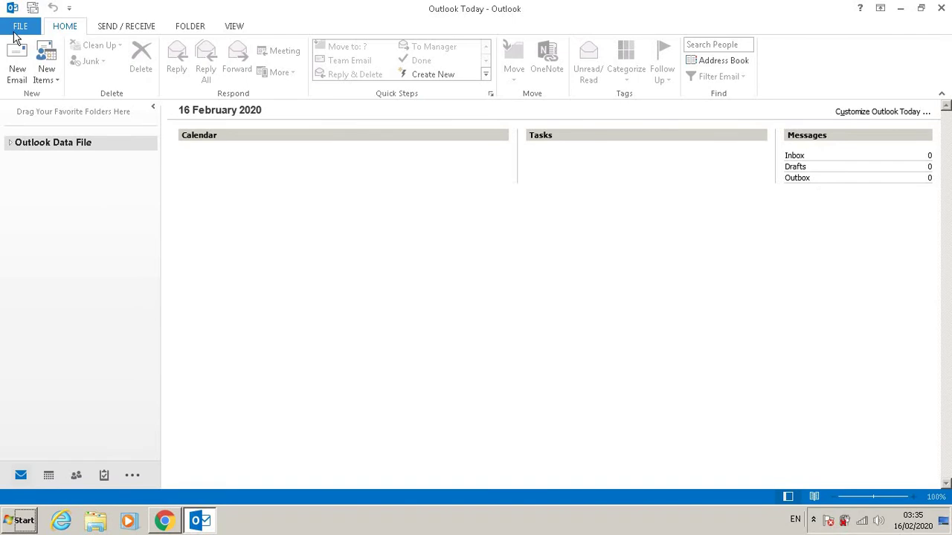
Open Outlook's Account Settings dialog from the File tab
left_click(19, 30)
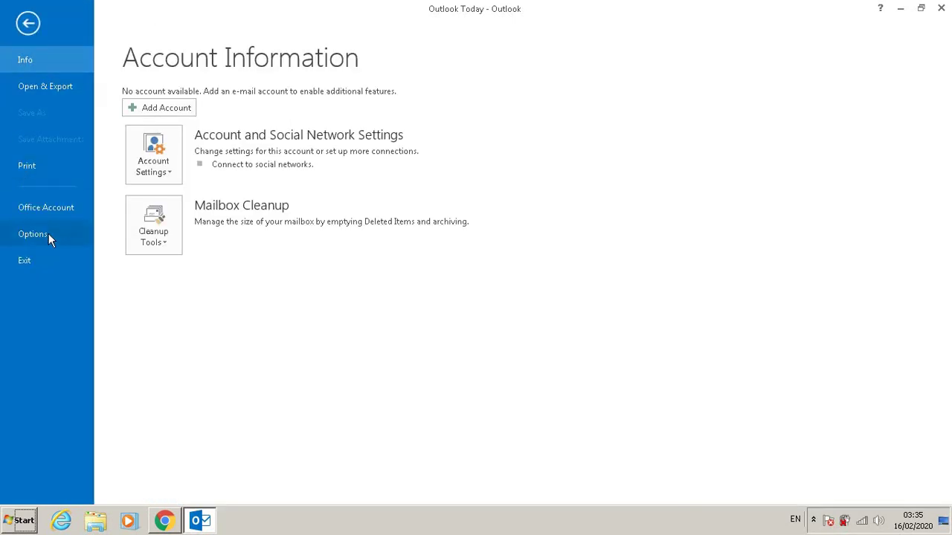
left_click(164, 145)
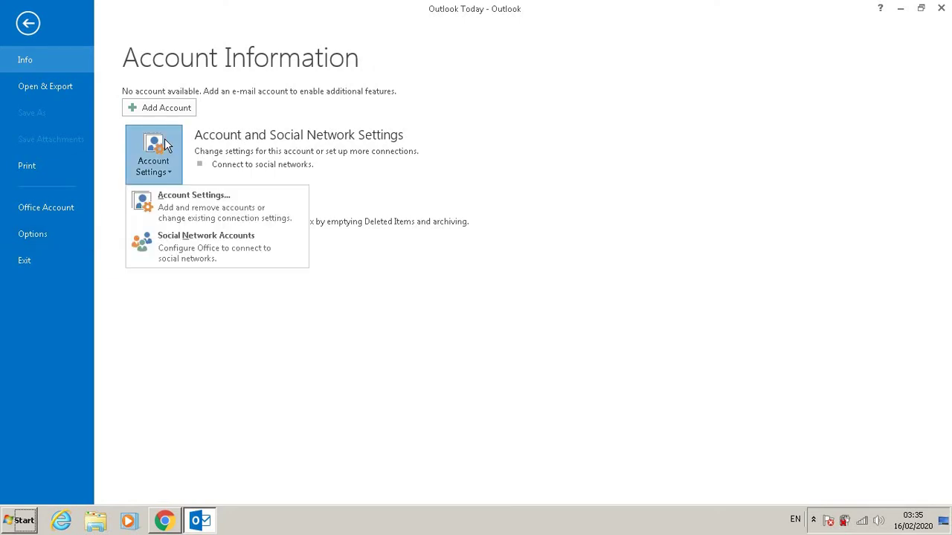
left_click(187, 209)
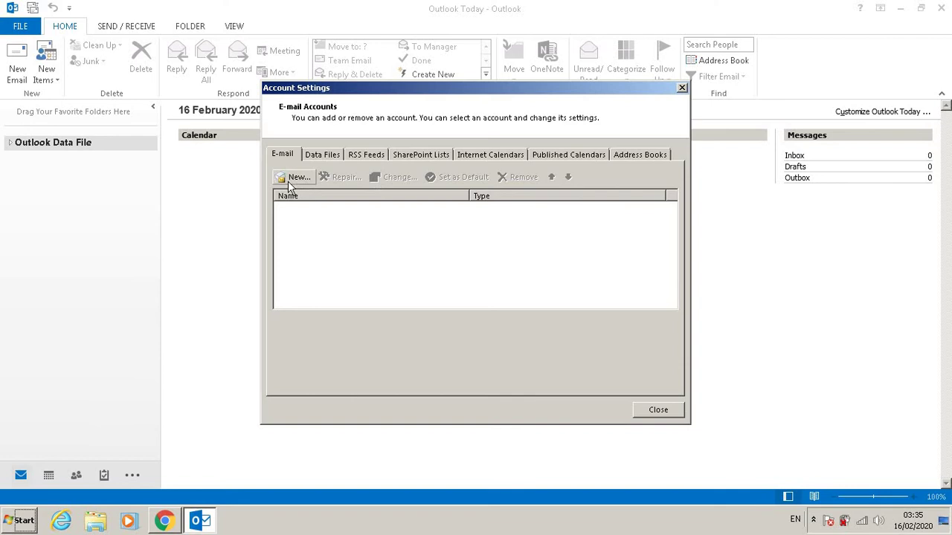
Start a new account using manual setup with the POP or IMAP service type
left_click(294, 179)
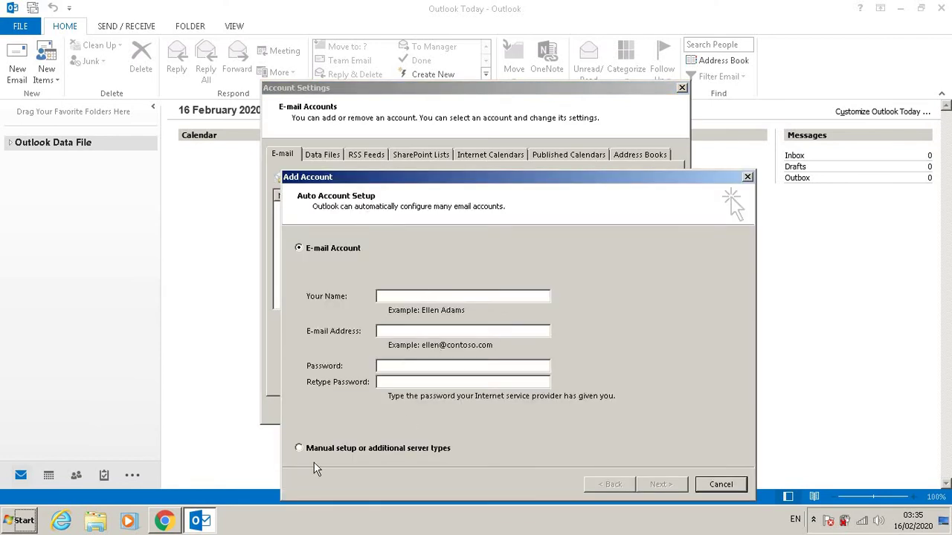
left_click(301, 449)
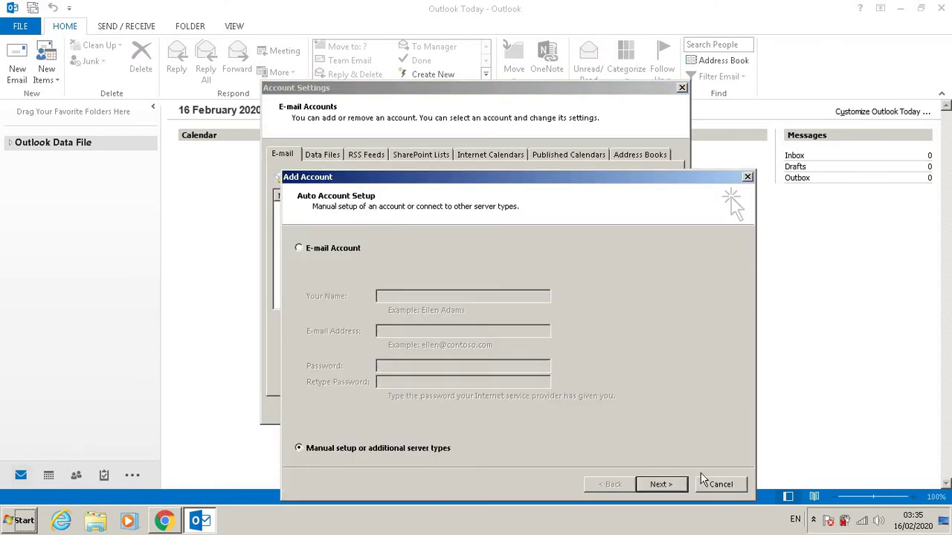
left_click(660, 484)
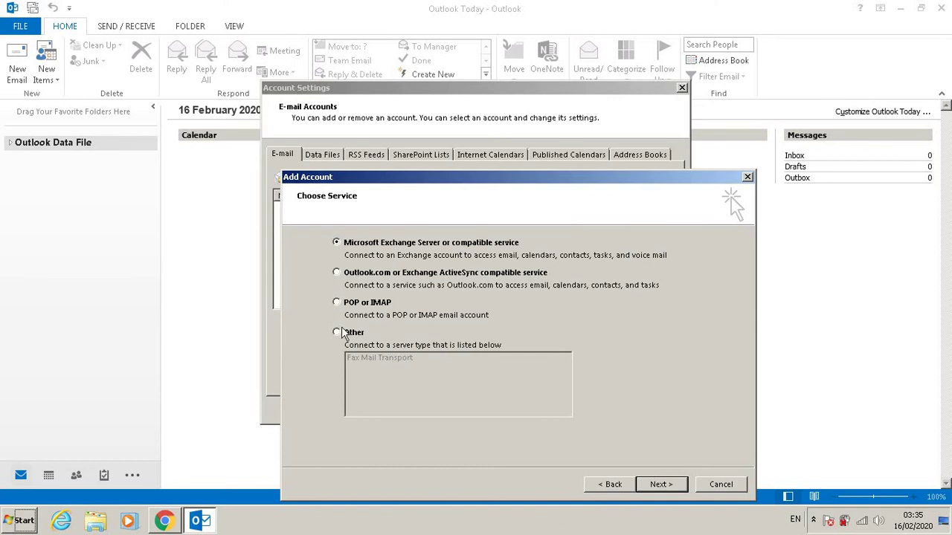
left_click(338, 303)
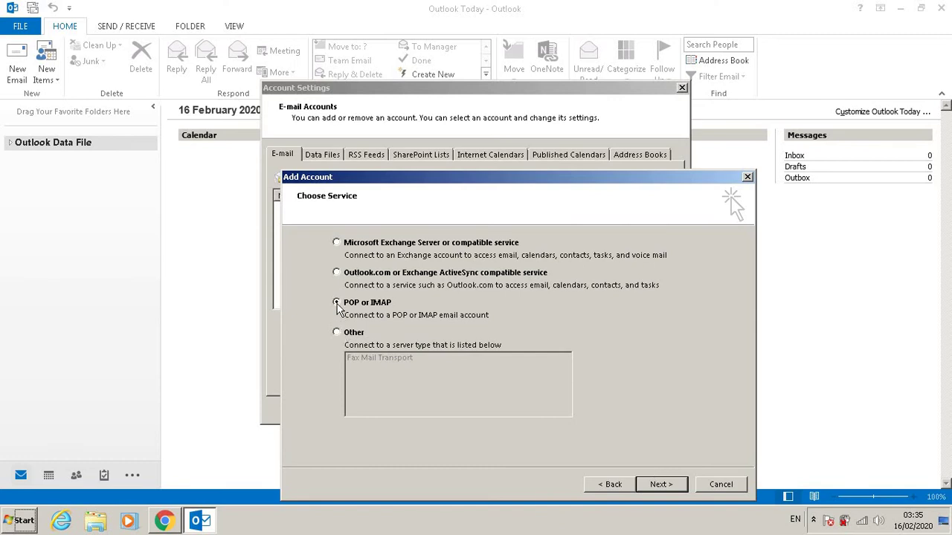
left_click(657, 488)
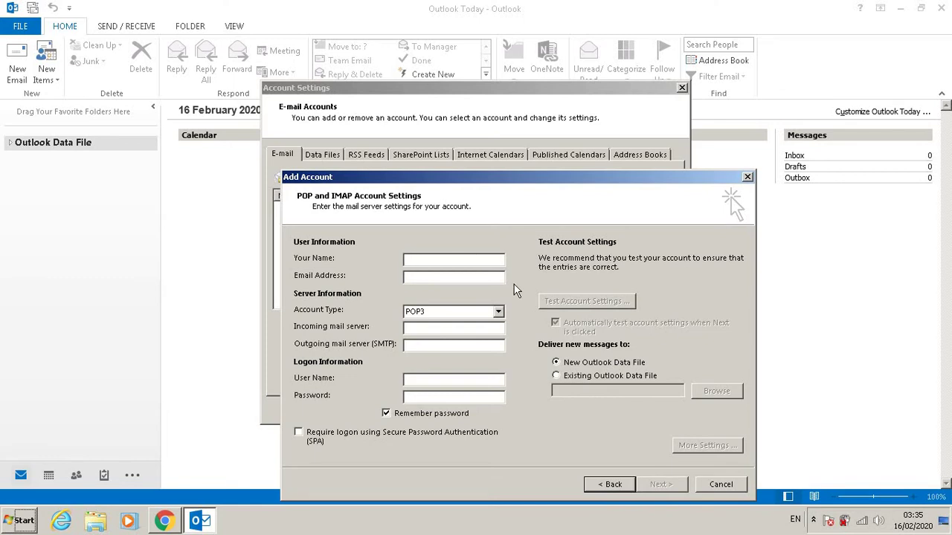
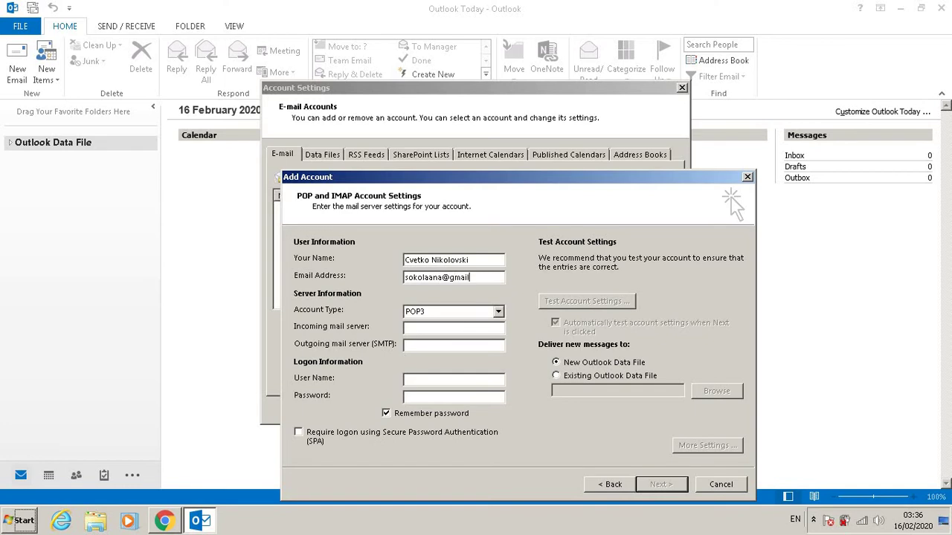
Enter the user's name and Gmail address, and set the account type to IMAP
key("Tab")
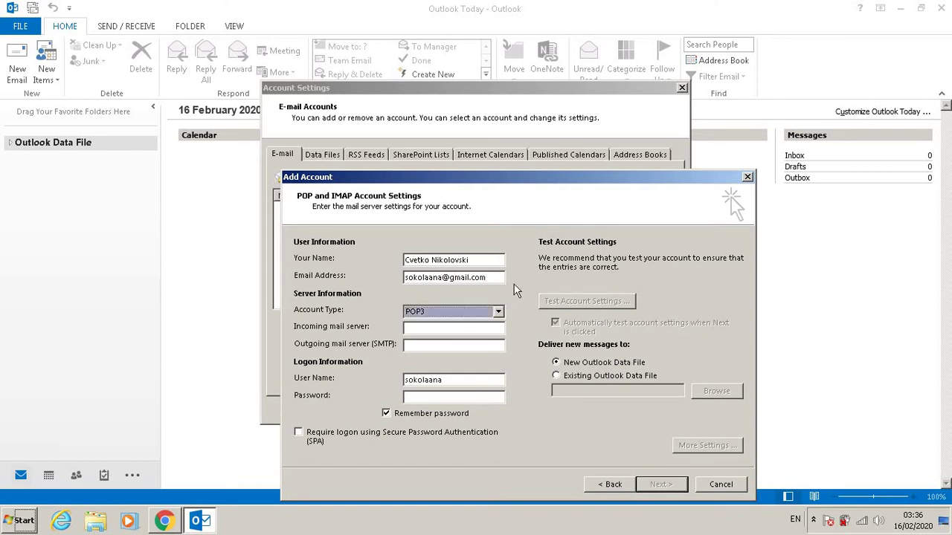
left_click(497, 311)
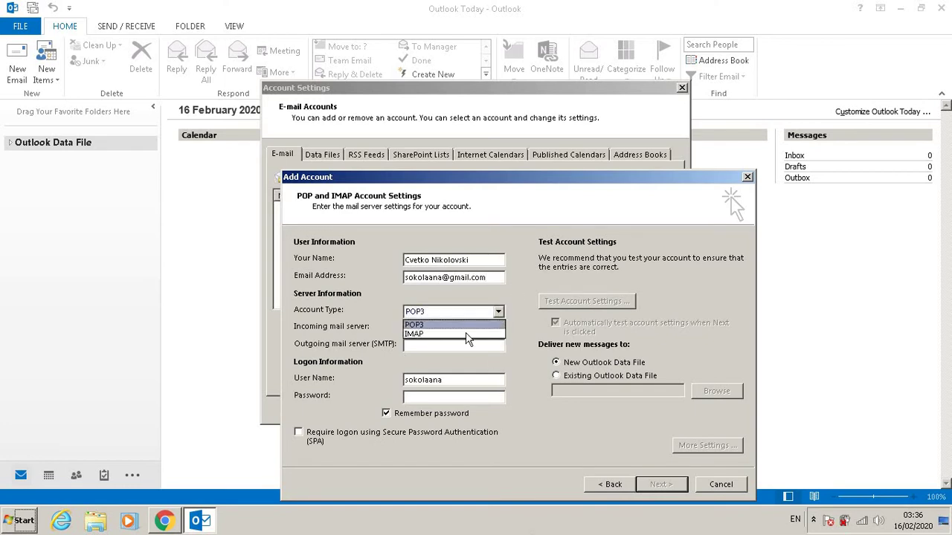
left_click(428, 332)
left_click(431, 325)
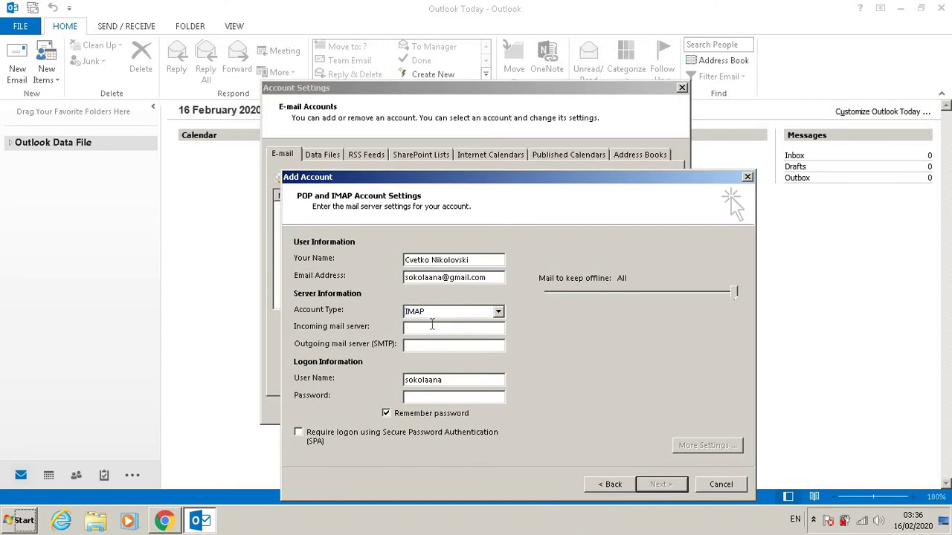
type("imap.g")
type("mail.")
type("com")
type("sm")
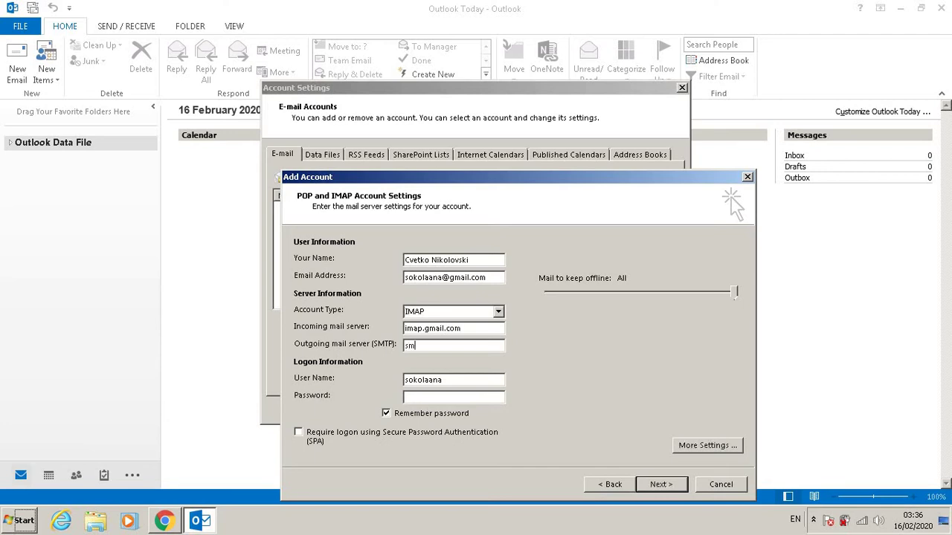
type("tp.g")
type("mail.com")
left_click(459, 380)
type("@gma")
type("co")
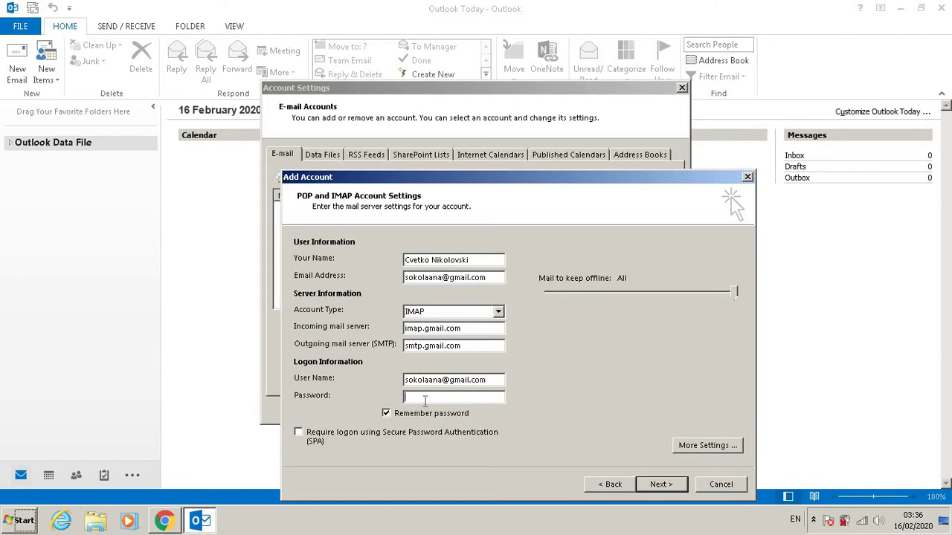
type("***")
In More Settings, require authentication for the outgoing SMTP server
left_click(719, 449)
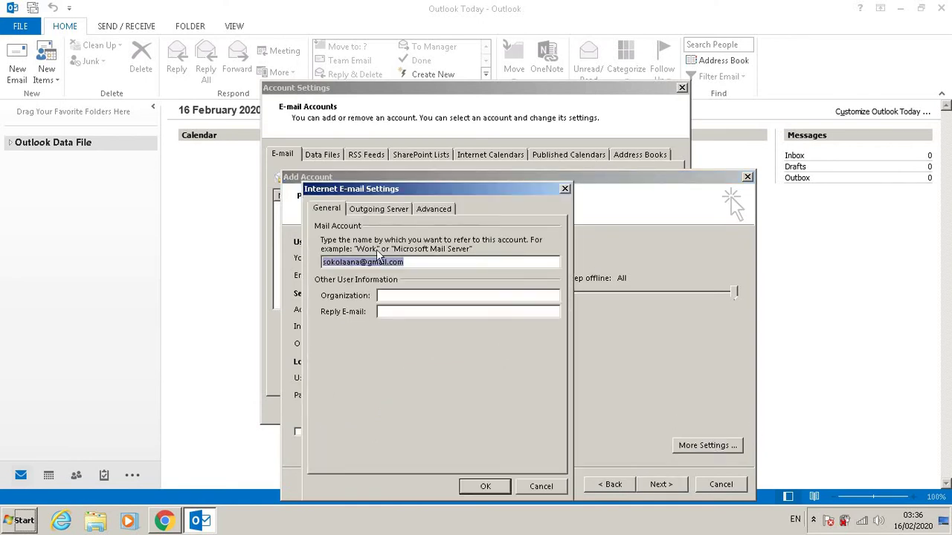
left_click(365, 208)
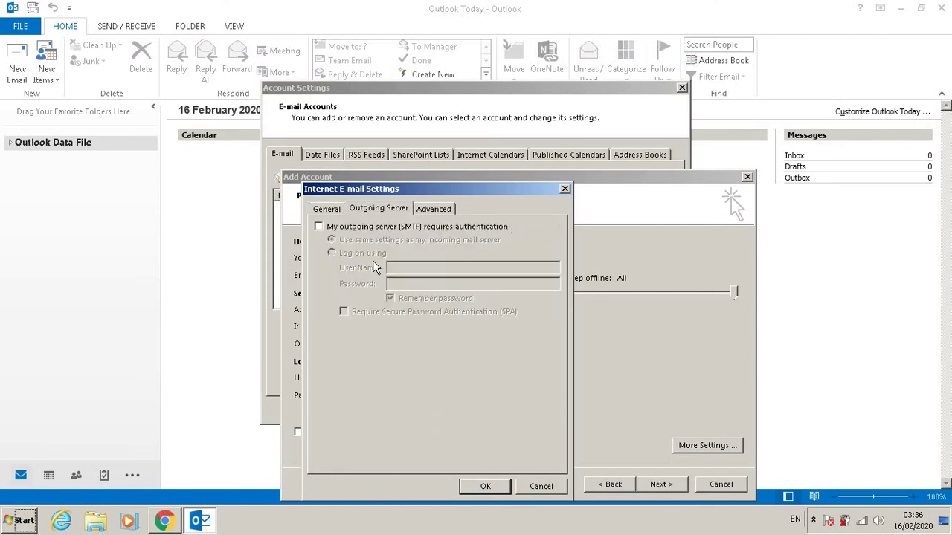
left_click(319, 226)
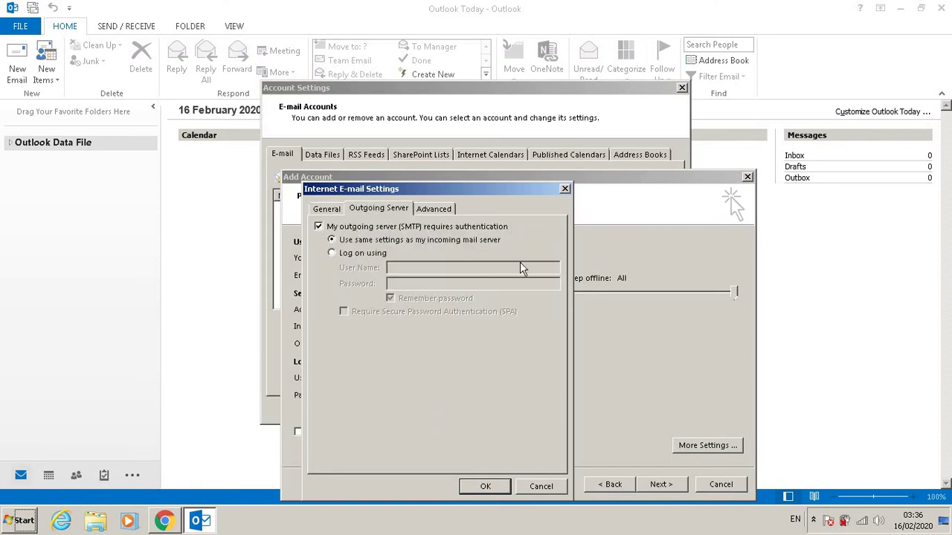
Set SSL encryption for incoming mail on port 993 and TLS for outgoing mail on port 587, and save
left_click(439, 209)
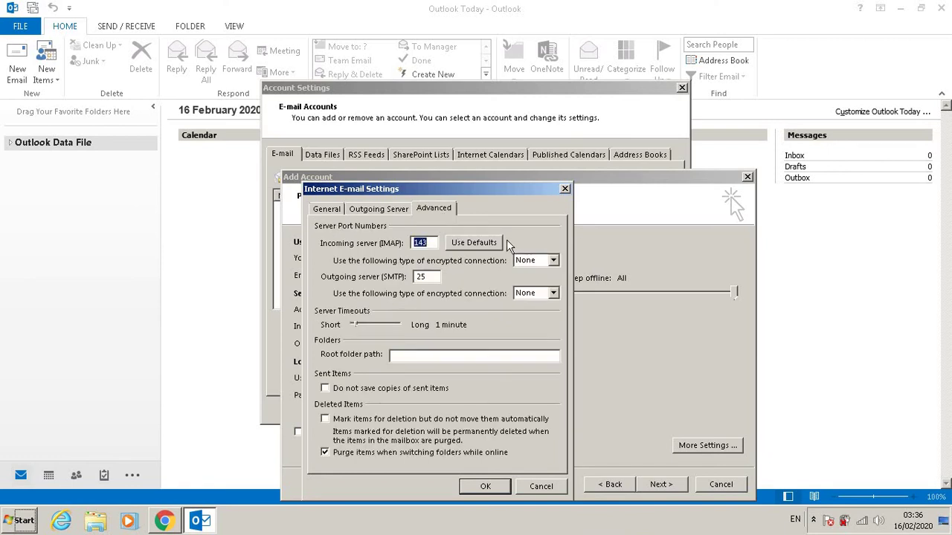
left_click(554, 261)
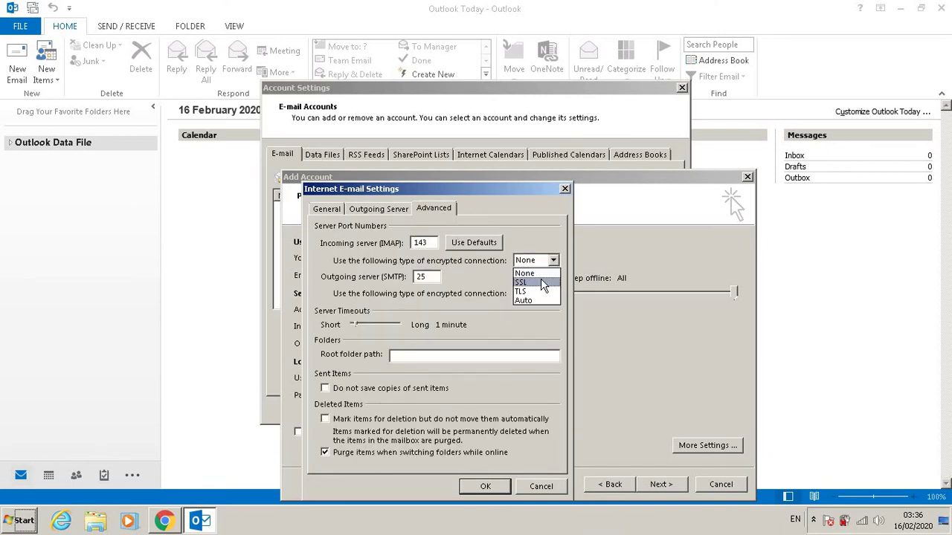
left_click(542, 286)
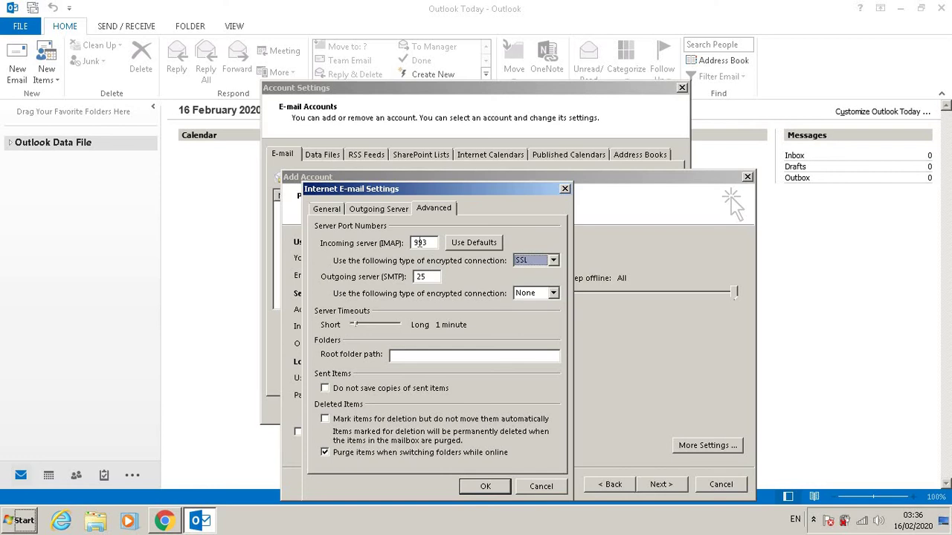
left_click(553, 294)
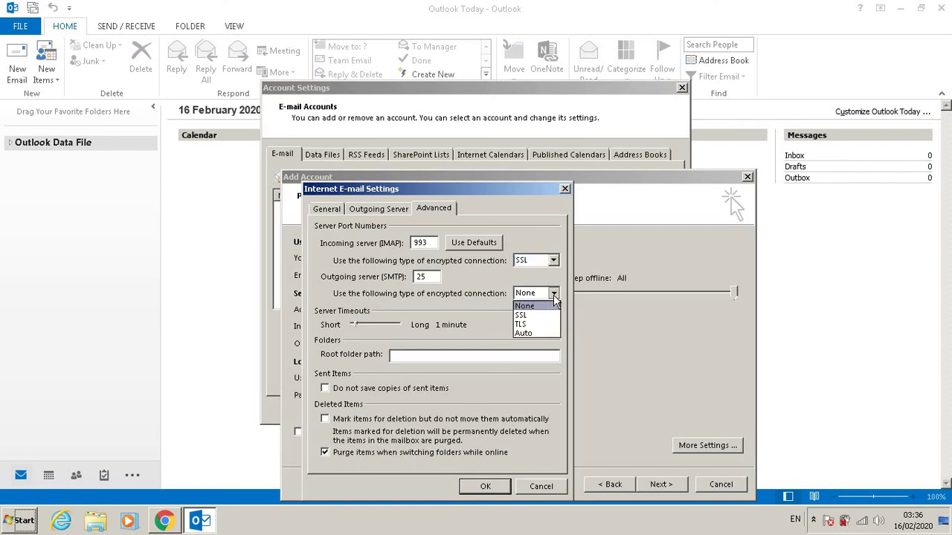
left_click(521, 324)
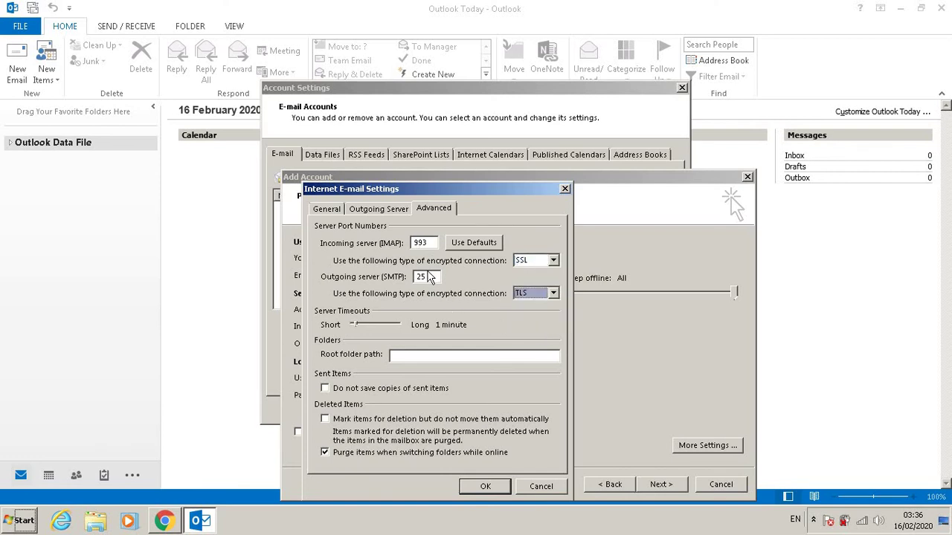
left_click(432, 277)
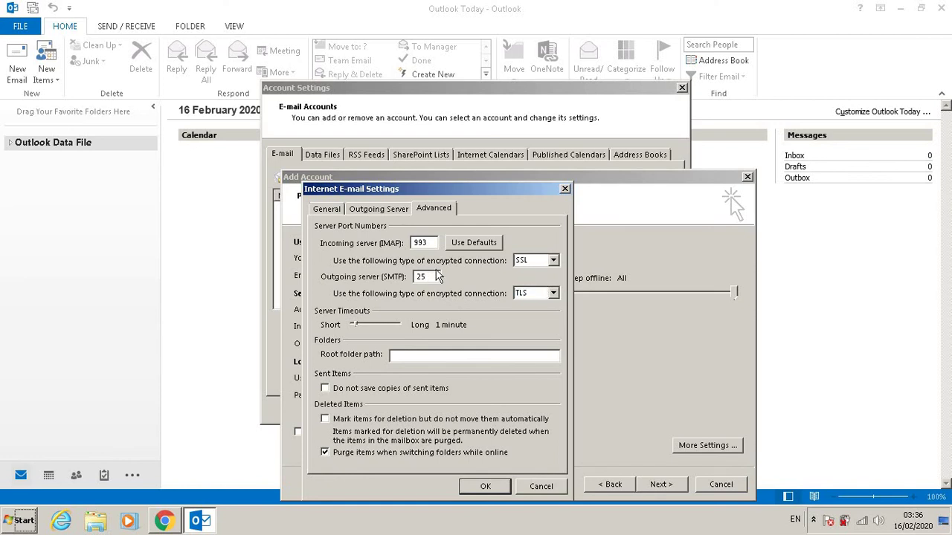
type("587")
left_click(491, 491)
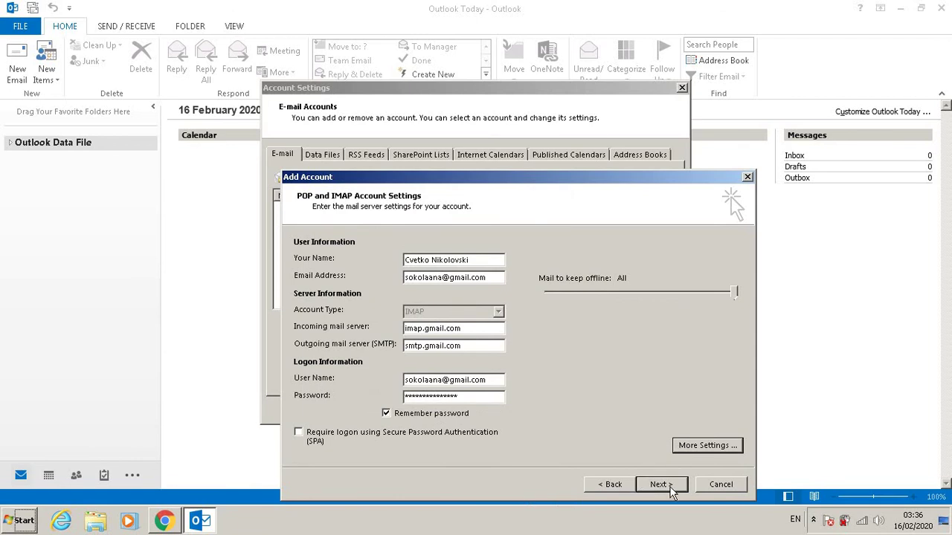
Run the account test, dismiss the passing results, finish the wizard and close Account Settings
left_click(661, 484)
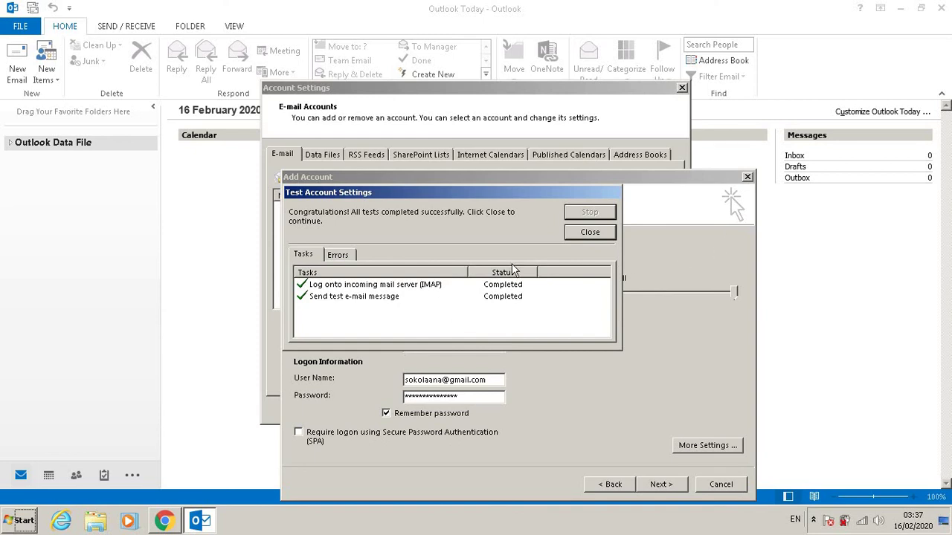
left_click(590, 232)
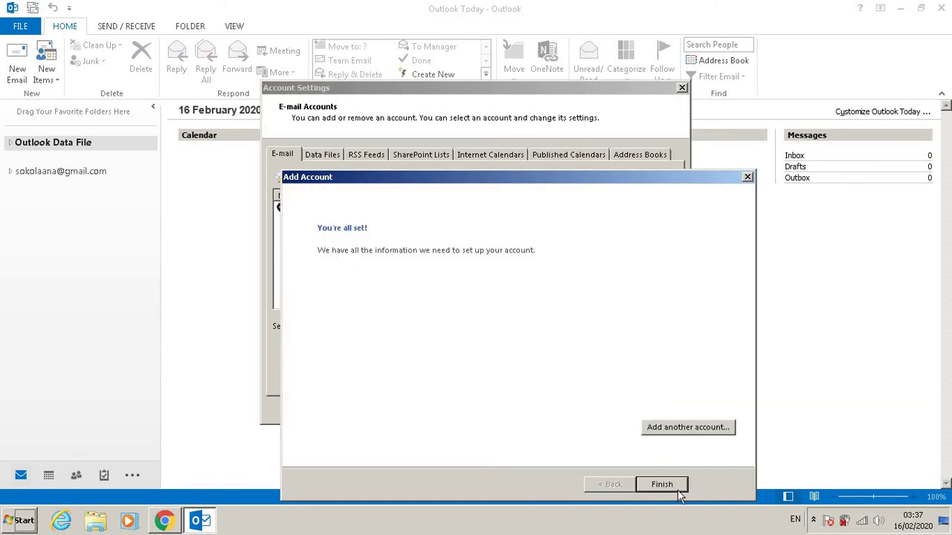
left_click(664, 485)
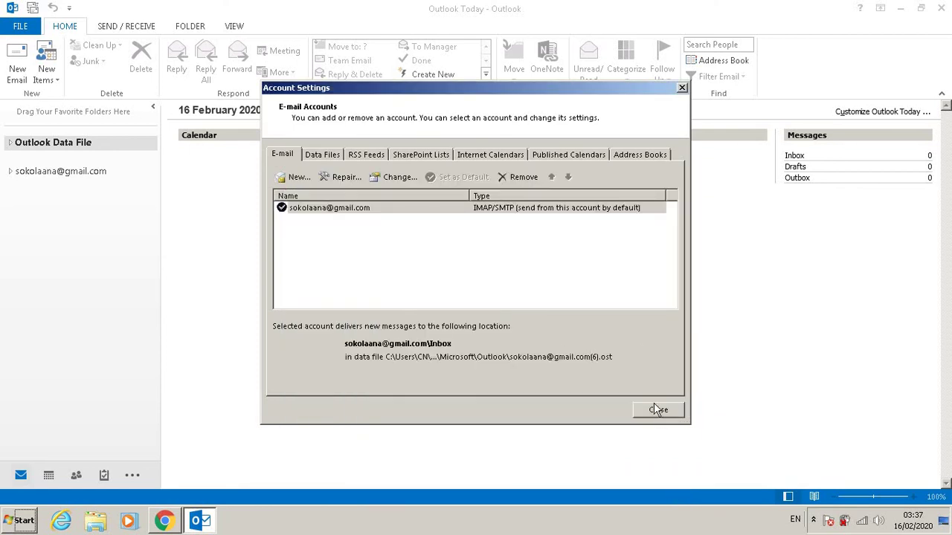
left_click(657, 410)
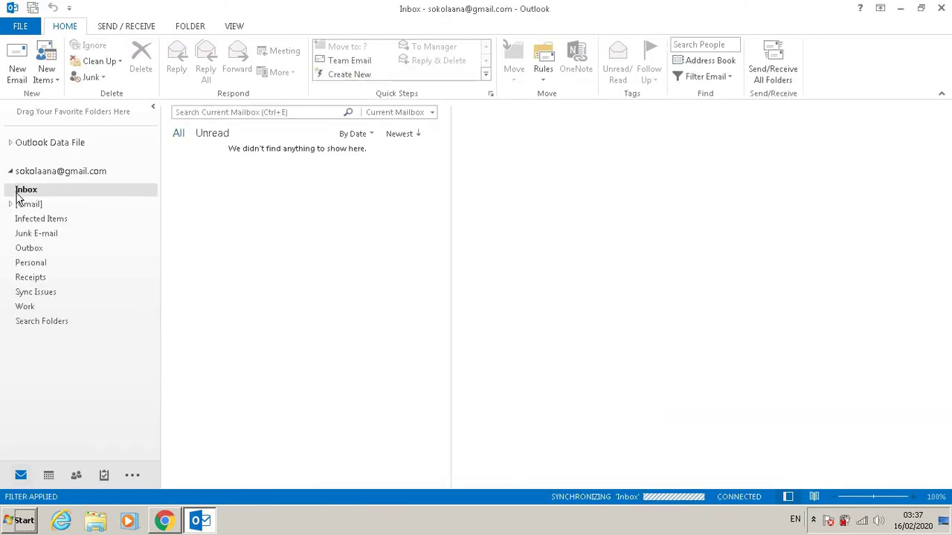